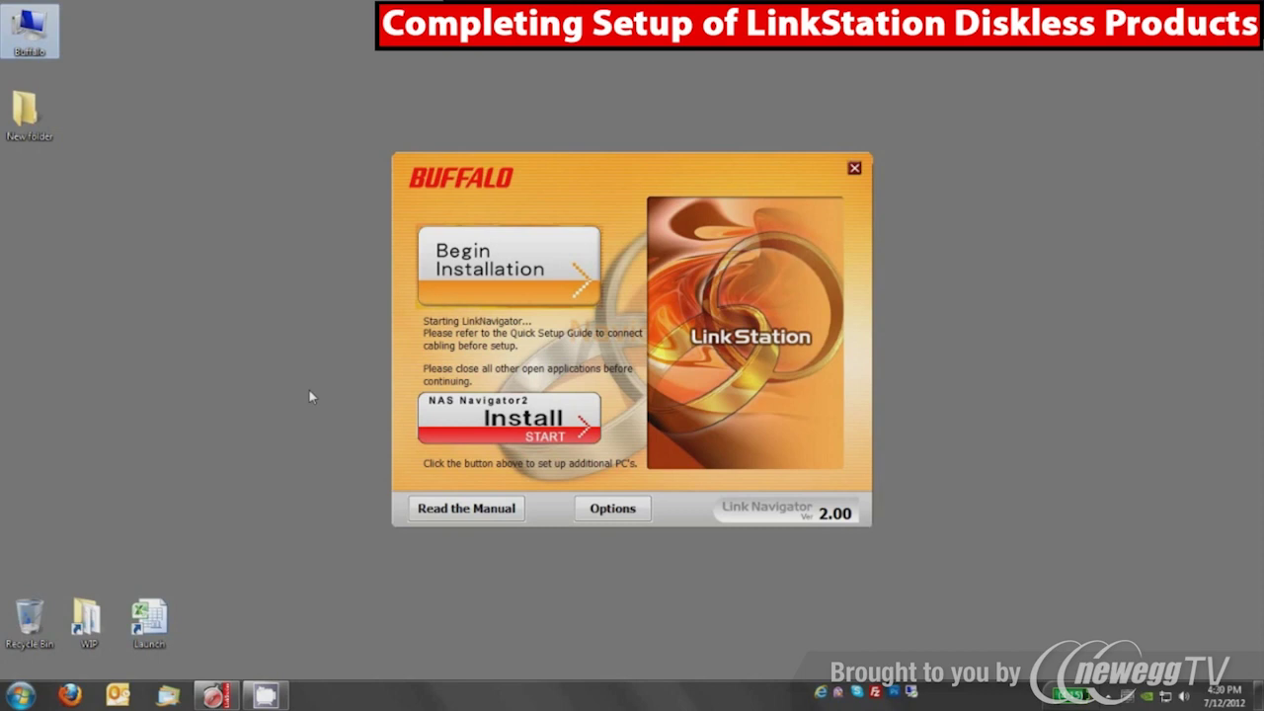
# Begin the LinkNavigator installation and wait for it to detect LinkStations
pyautogui.click(510, 279)
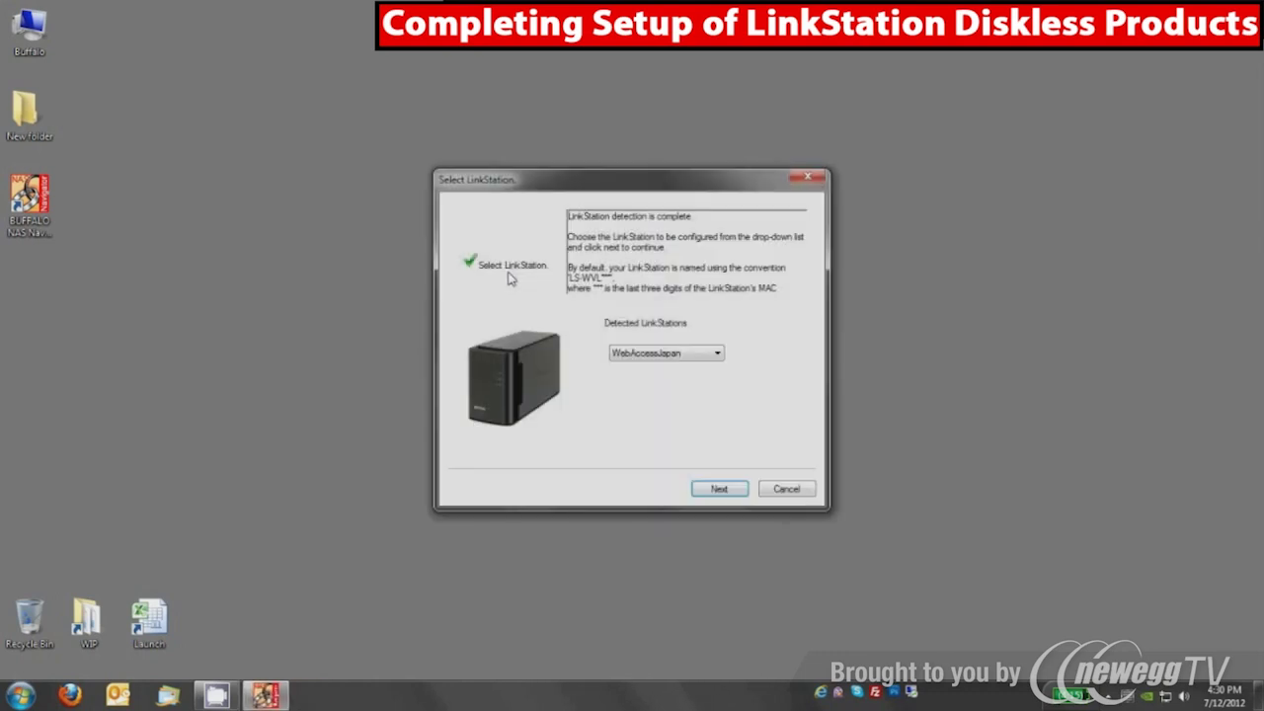
# Select LS-WVL8A4 from the Detected LinkStations list and continue its setup
pyautogui.click(674, 353)
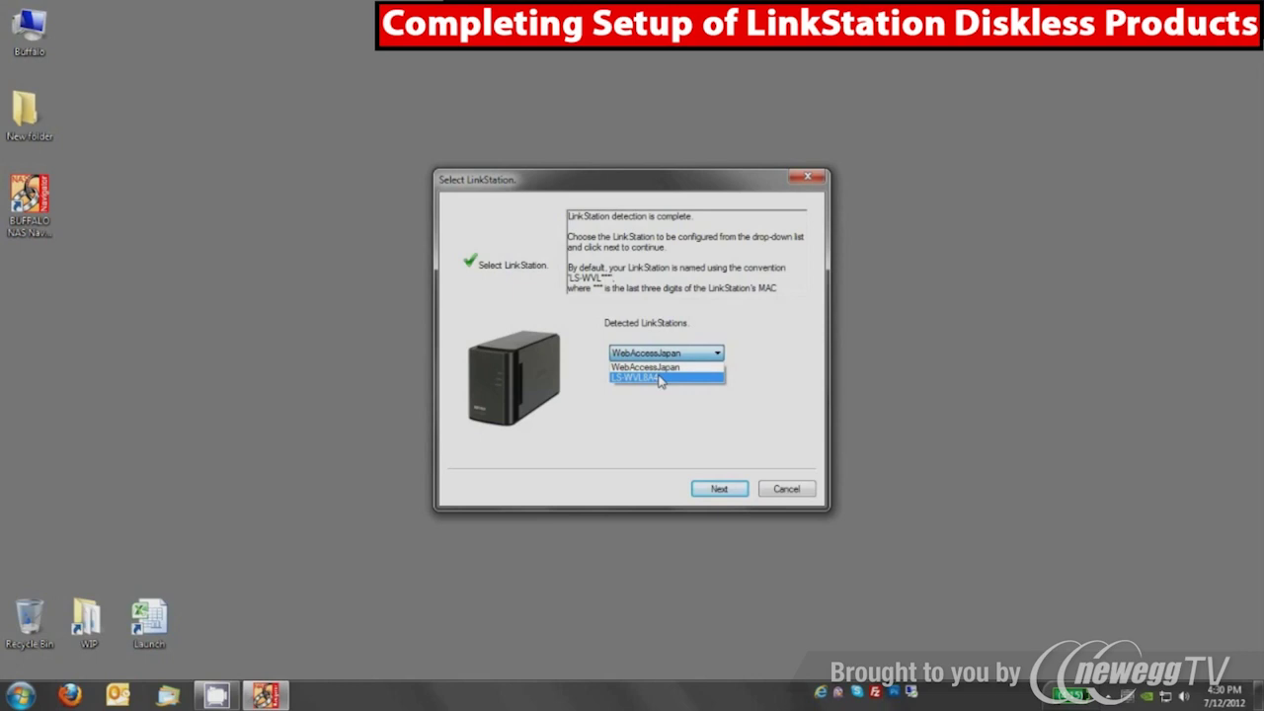
pyautogui.click(660, 379)
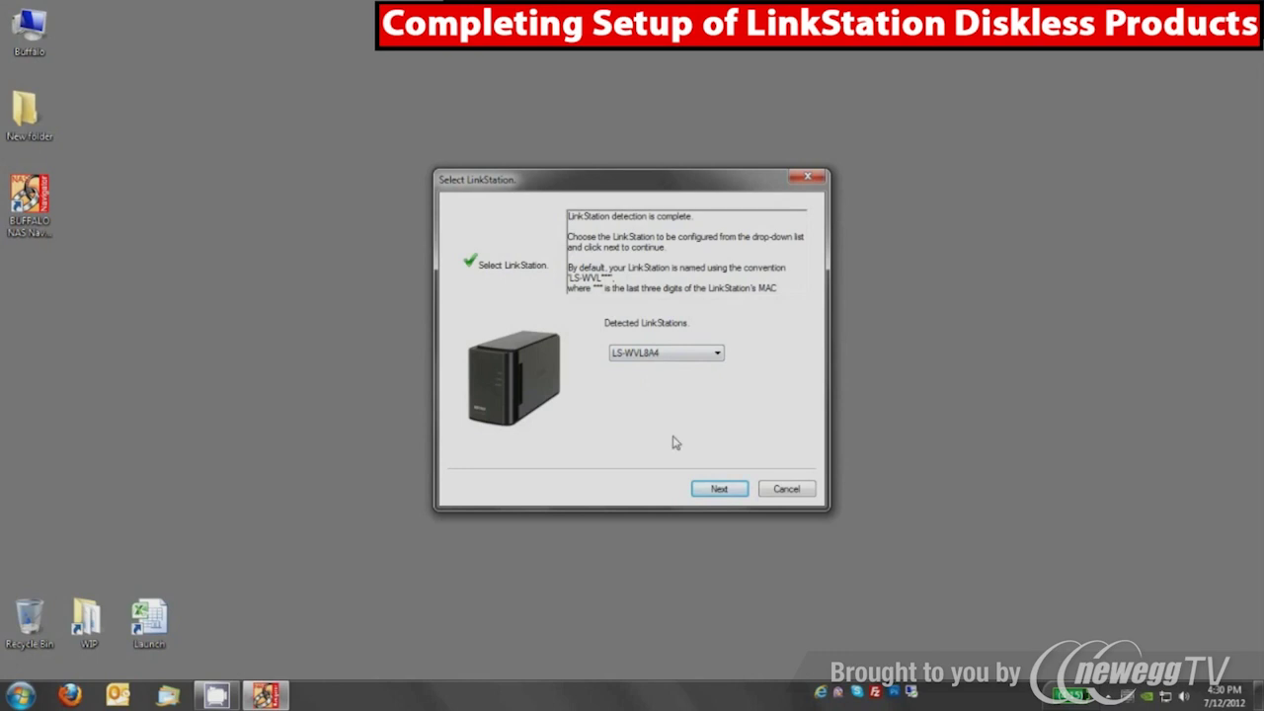
pyautogui.click(715, 488)
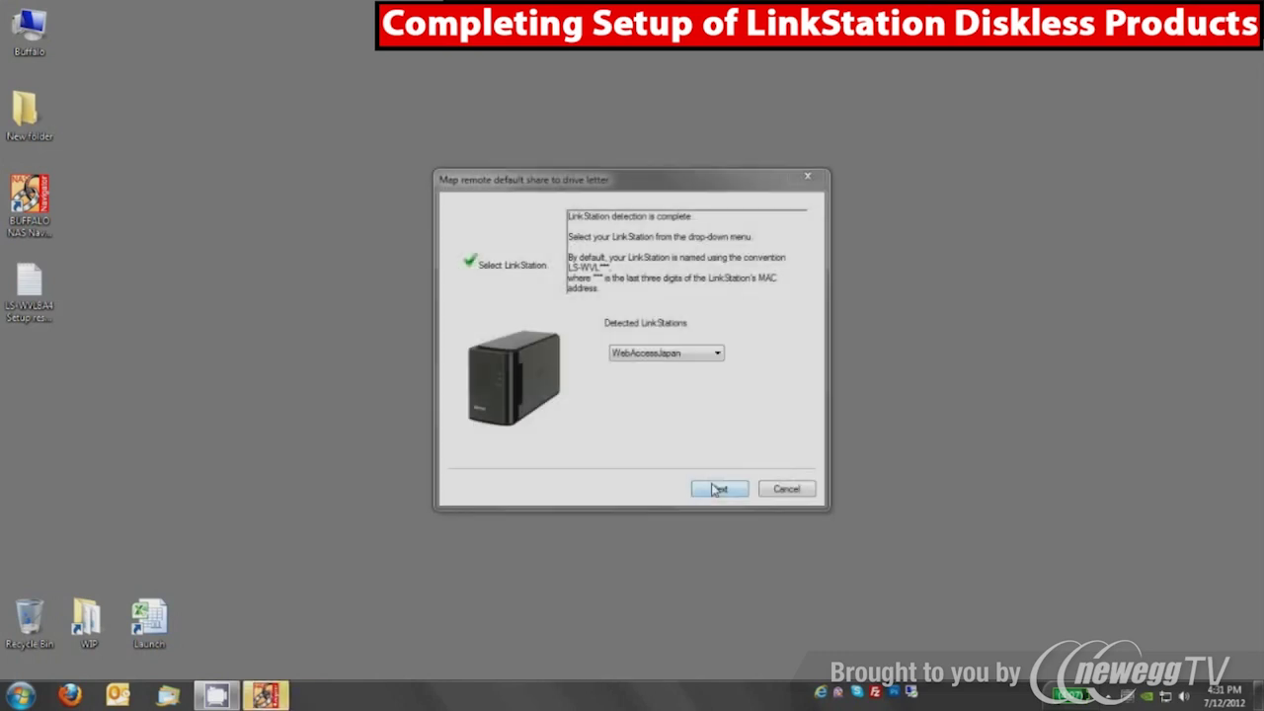
# Choose LS-WVL8A4 again and map its default share to a drive letter
pyautogui.click(666, 355)
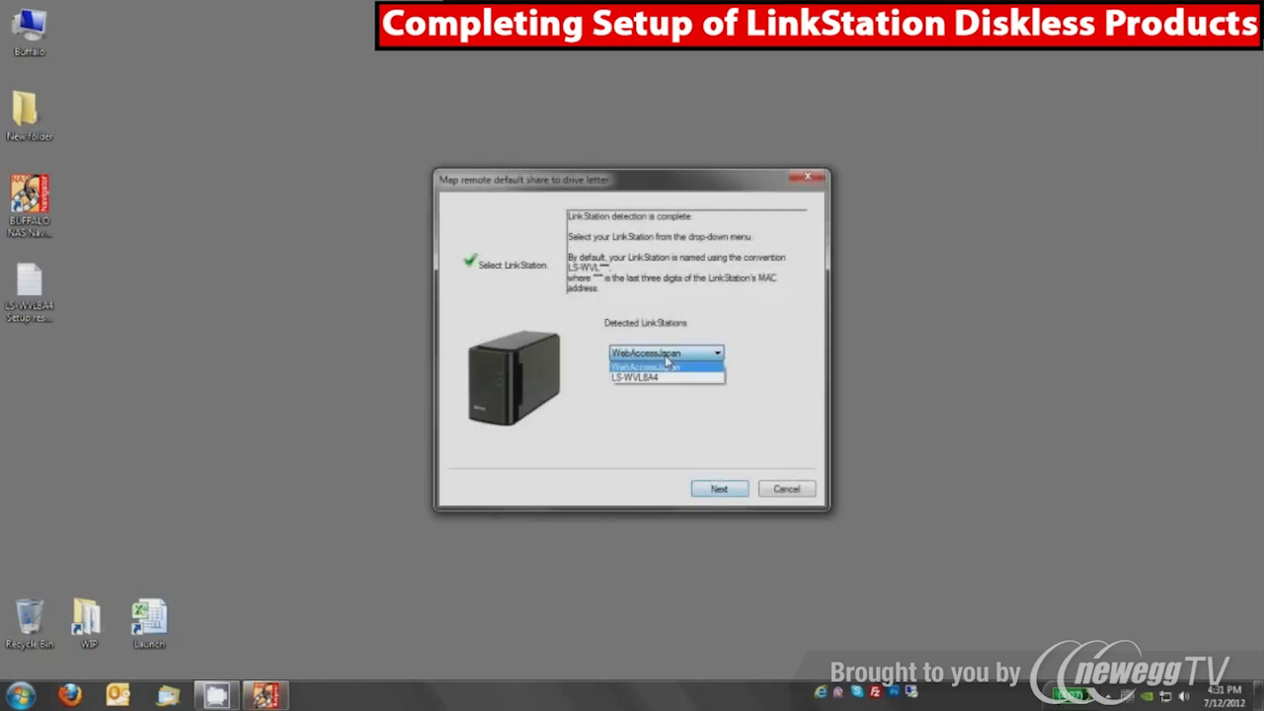
pyautogui.click(650, 378)
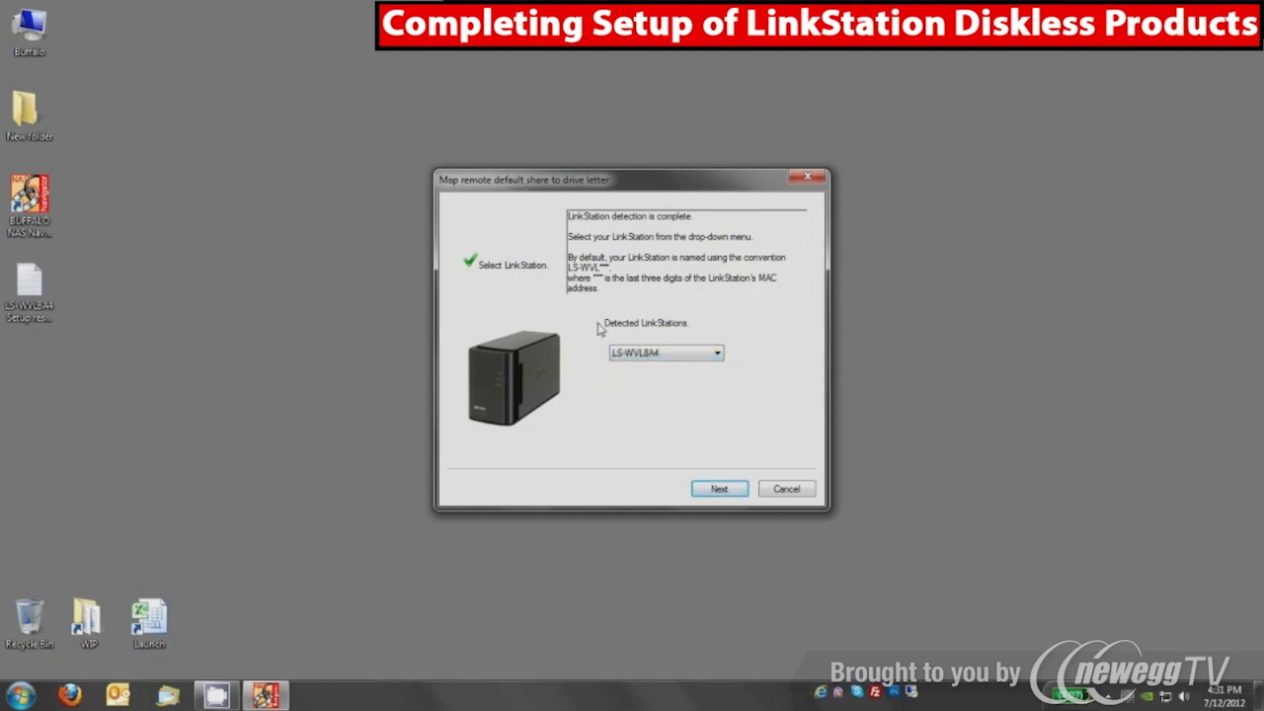
pyautogui.click(715, 489)
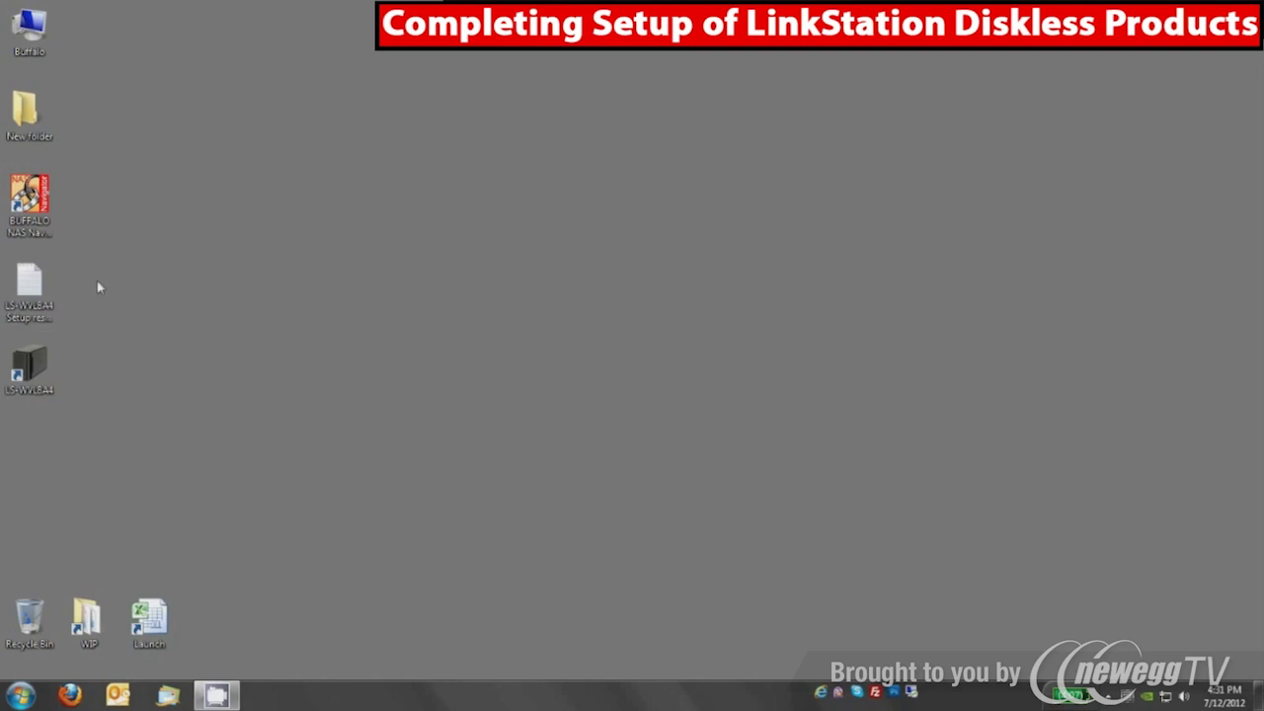
# Close the Setup is complete window
pyautogui.click(30, 363)
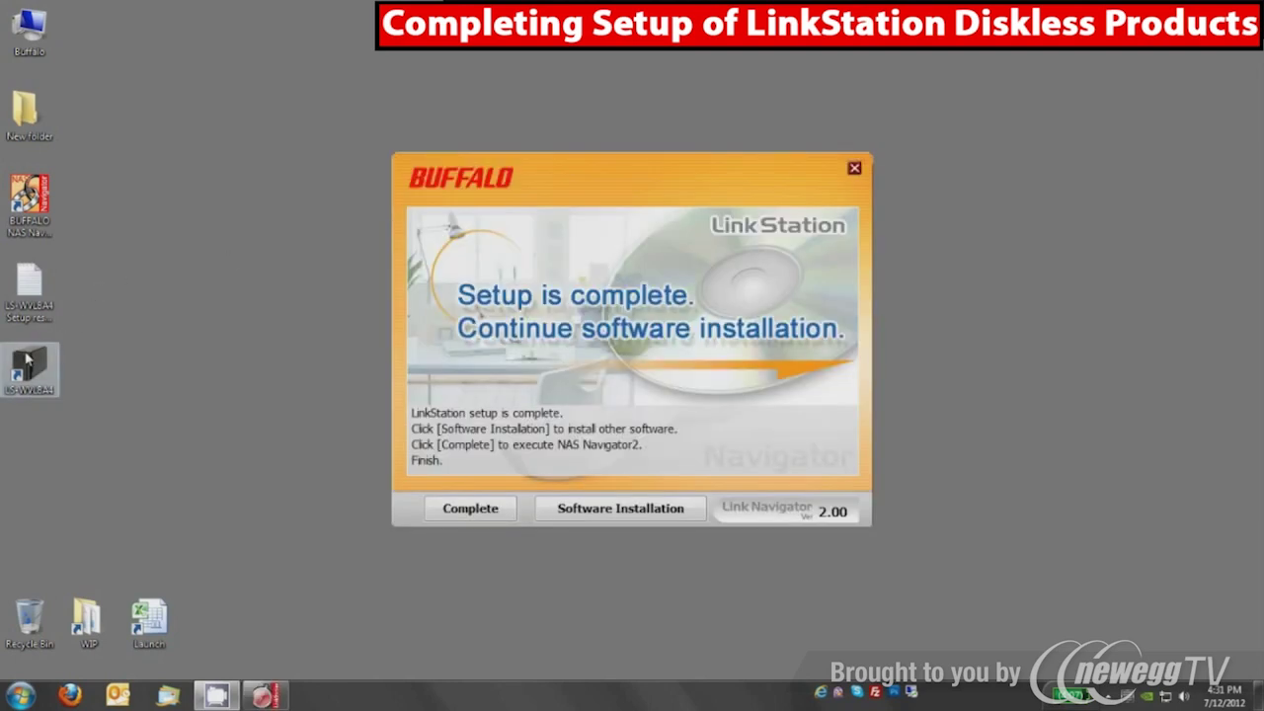
pyautogui.click(309, 349)
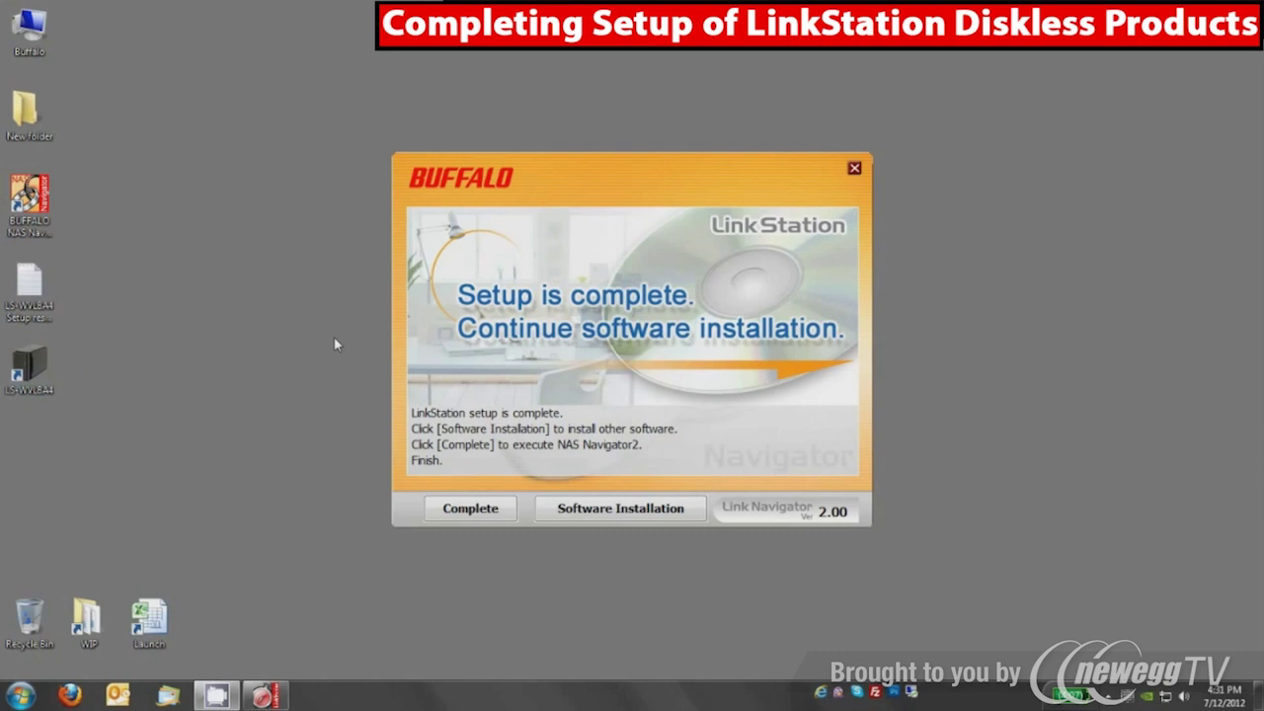
pyautogui.click(855, 168)
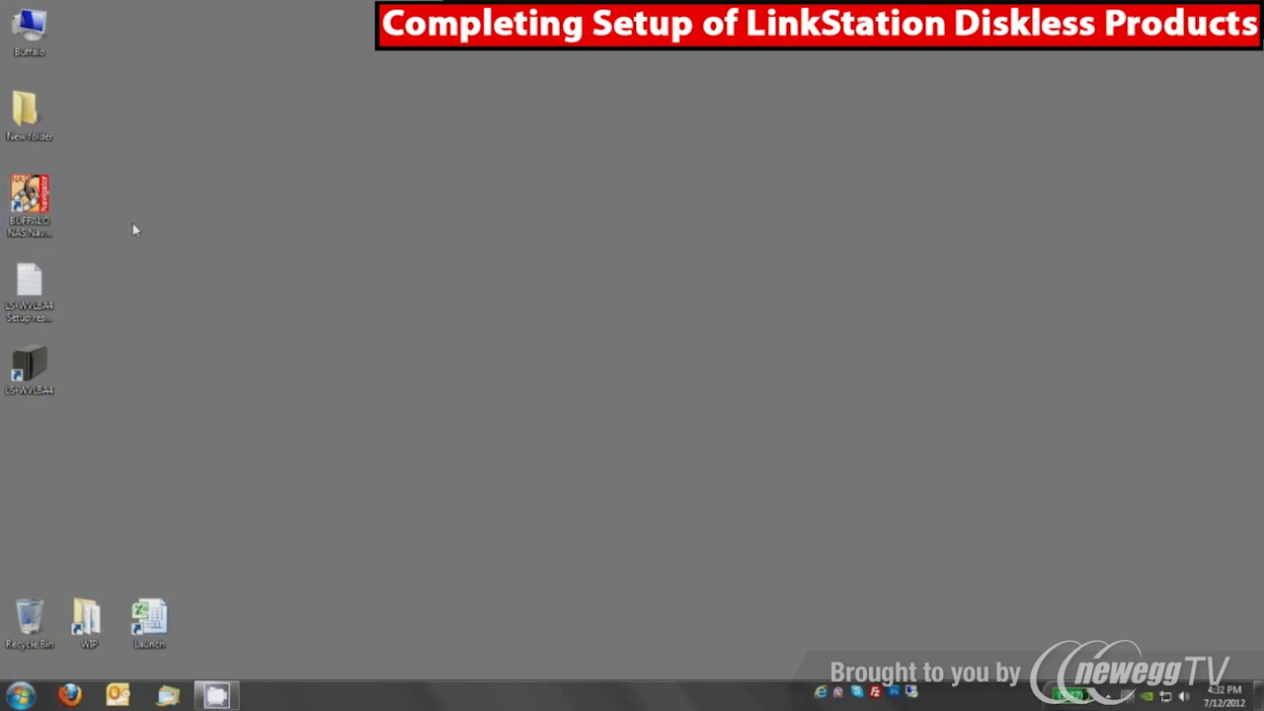
# Open Share (L:) from Computer, create a New folder there, and close Explorer
pyautogui.doubleClick(31, 30)
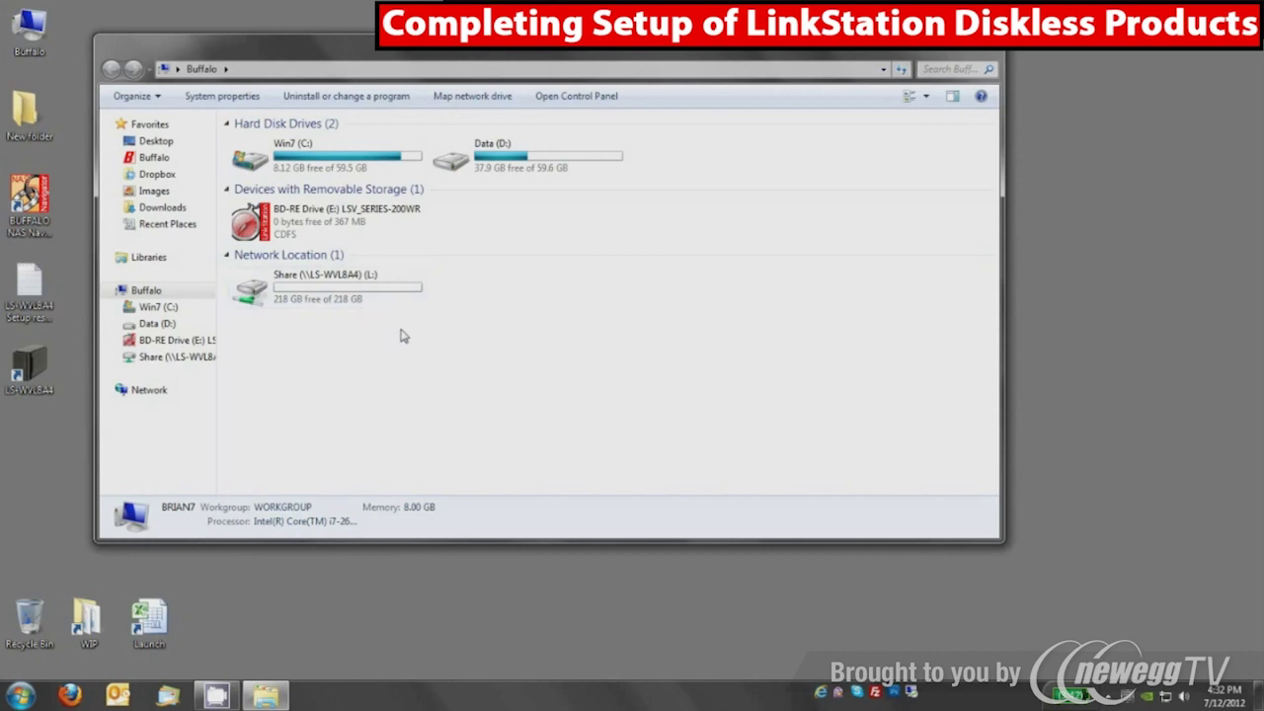
pyautogui.doubleClick(333, 301)
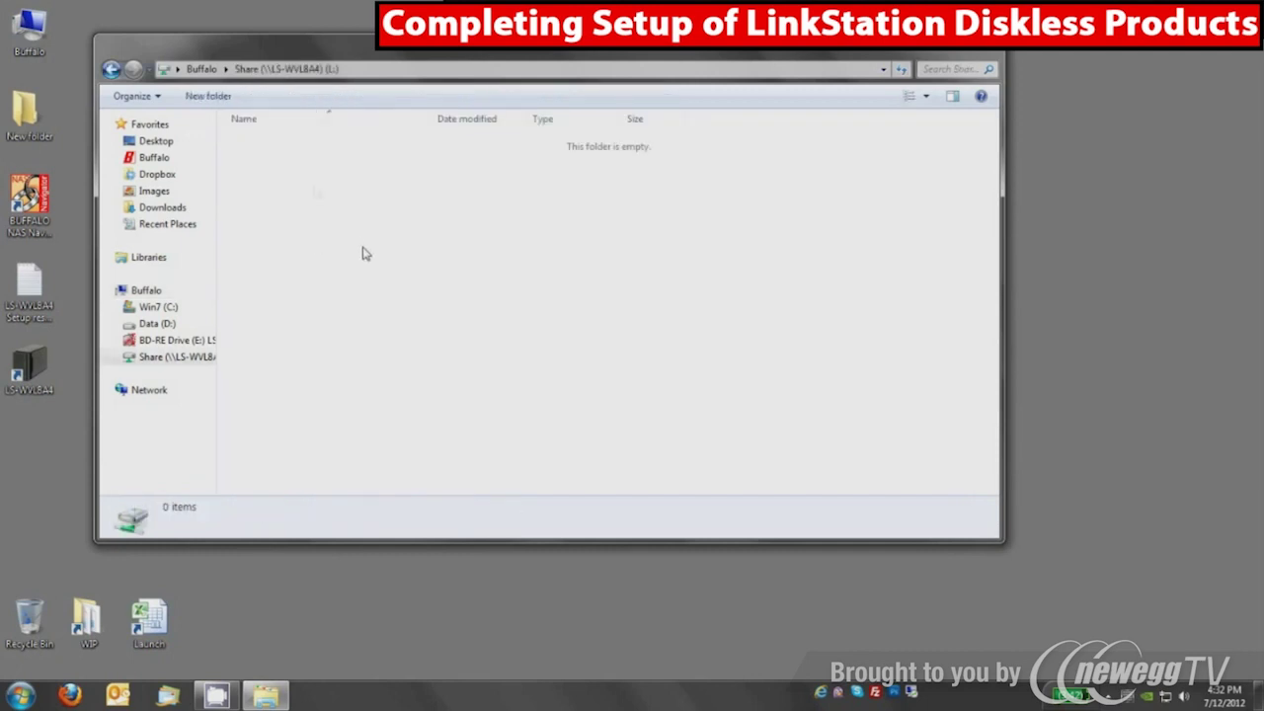
pyautogui.rightClick(303, 168)
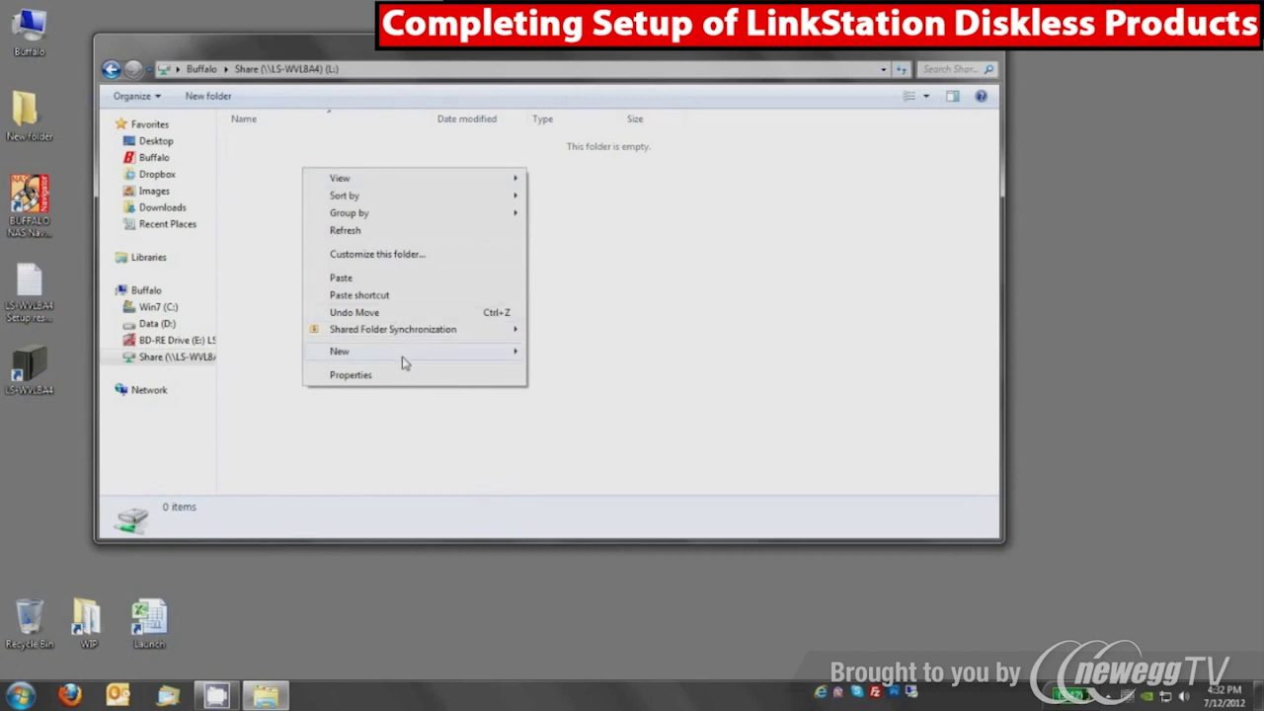
pyautogui.moveTo(404, 358)
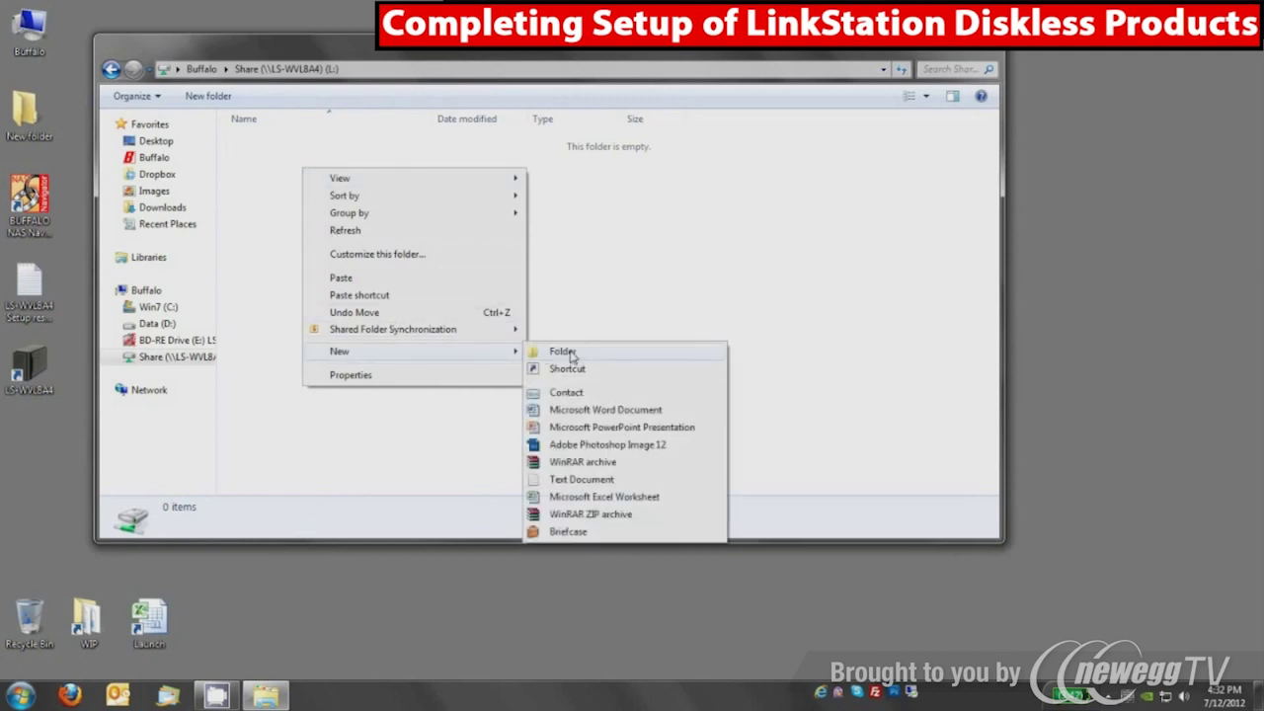
pyautogui.click(571, 353)
pyautogui.click(347, 272)
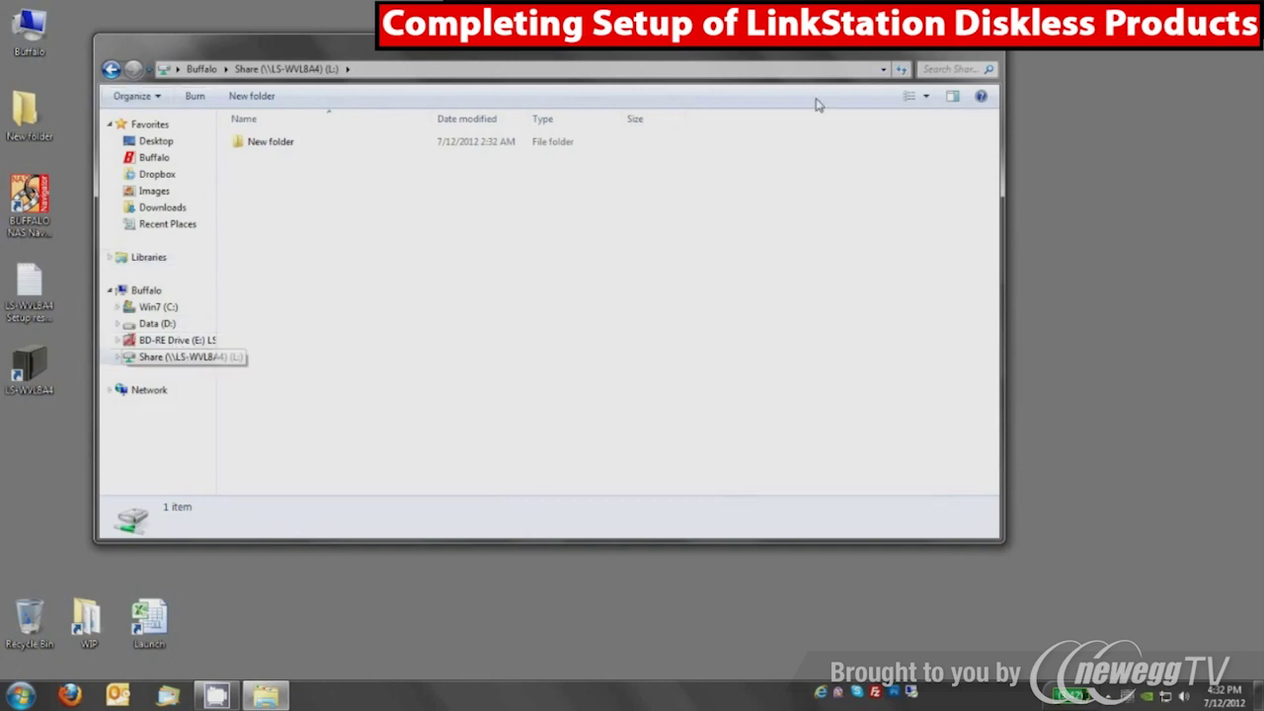
pyautogui.click(985, 41)
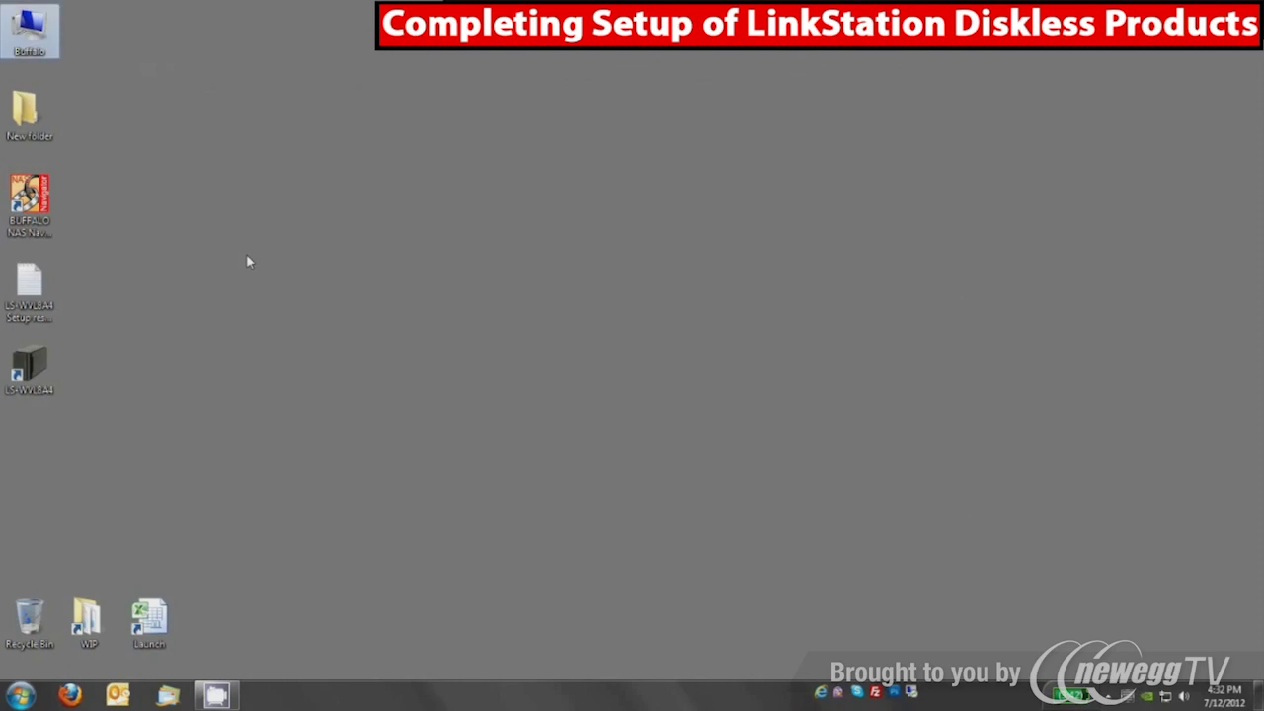
# Browse LS-WVL8A4 to info\English\NASNavi2\Windows, then close the window
pyautogui.click(114, 373)
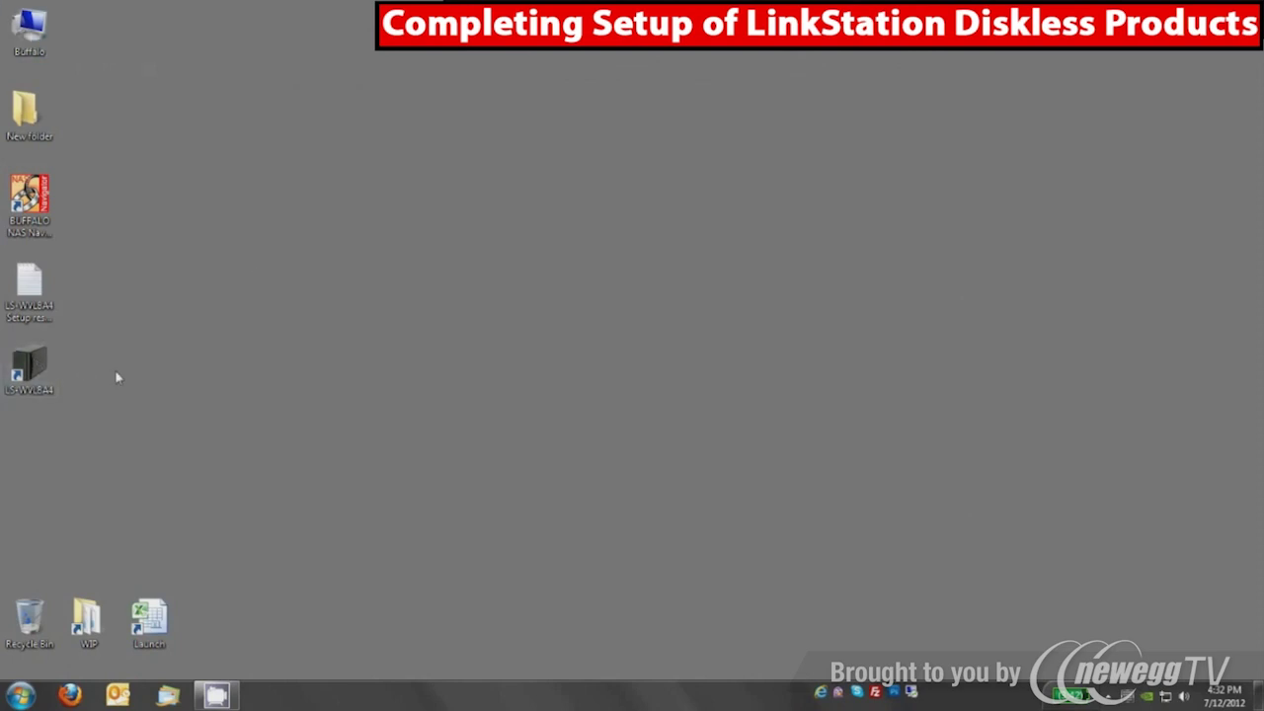
pyautogui.doubleClick(30, 367)
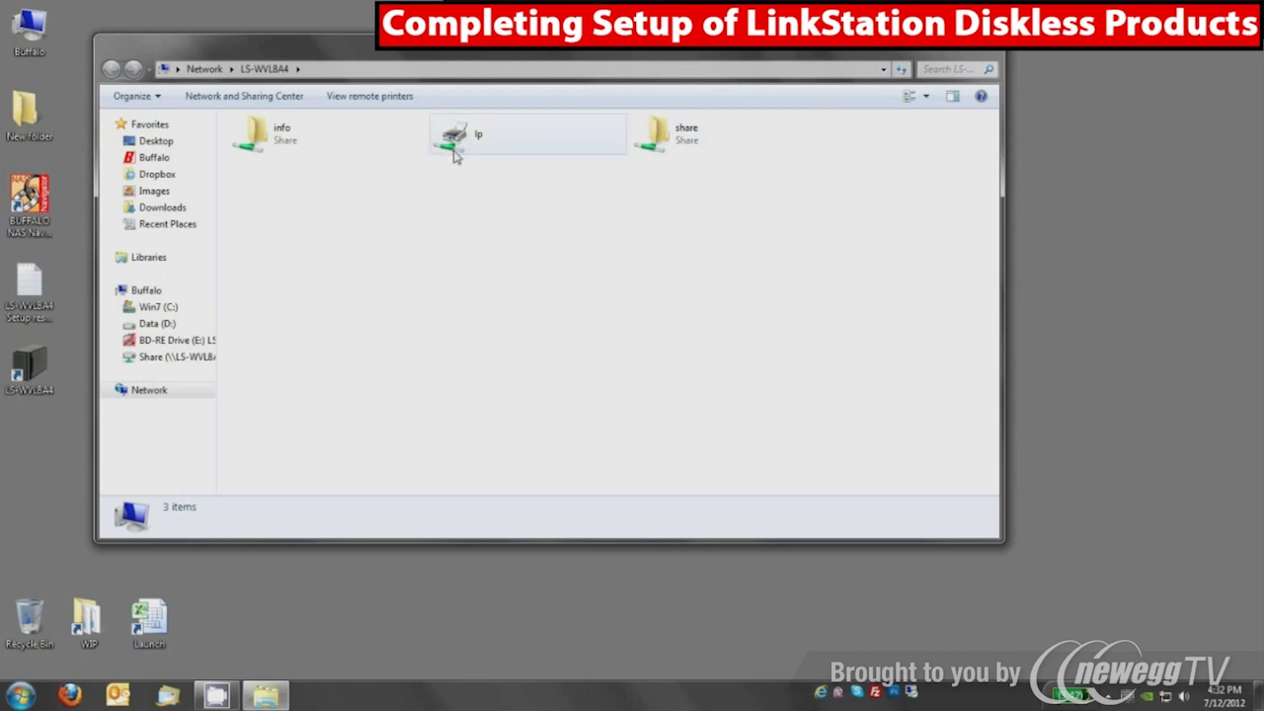
pyautogui.doubleClick(274, 143)
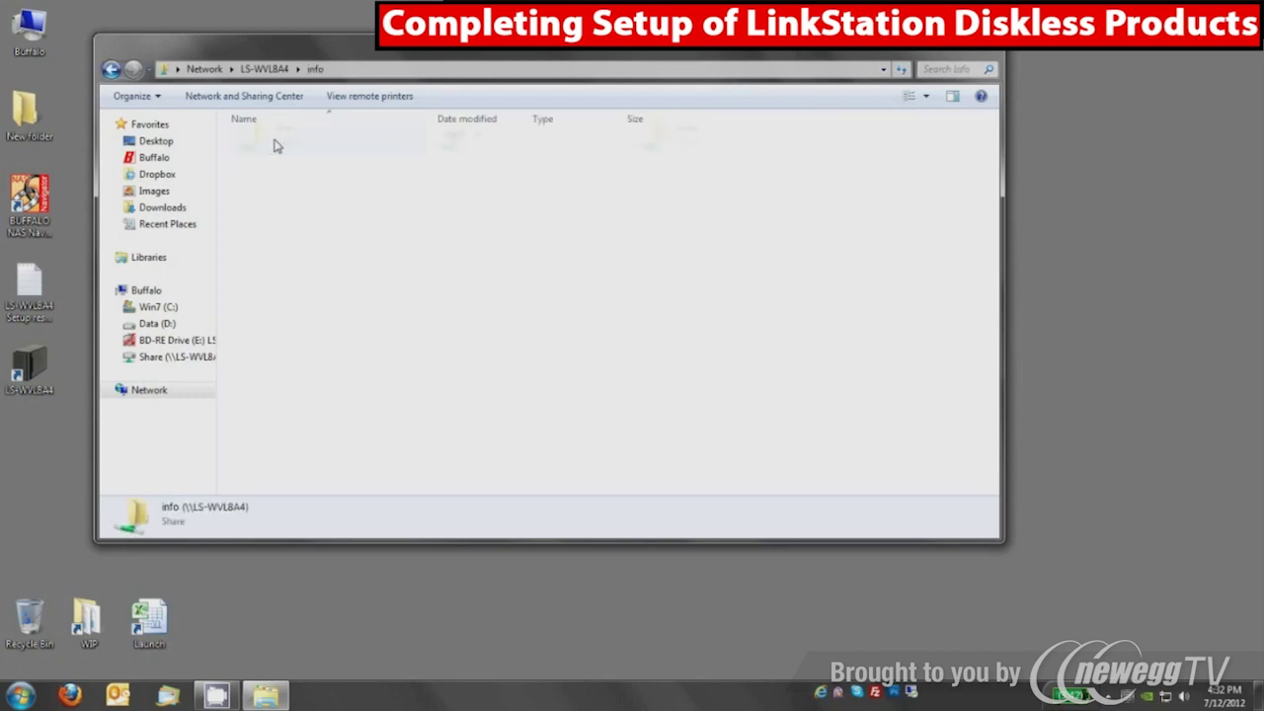
pyautogui.doubleClick(274, 144)
pyautogui.doubleClick(274, 143)
pyautogui.doubleClick(266, 158)
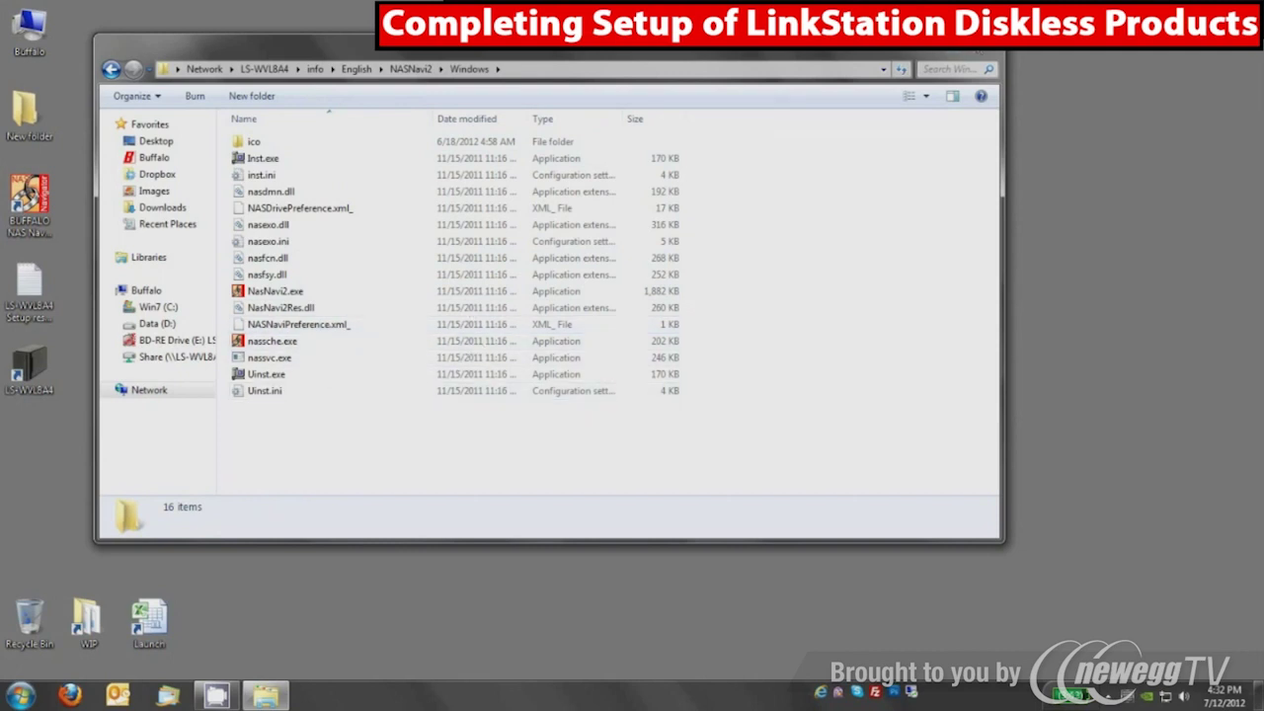
pyautogui.hotkey('alt', 'F4')
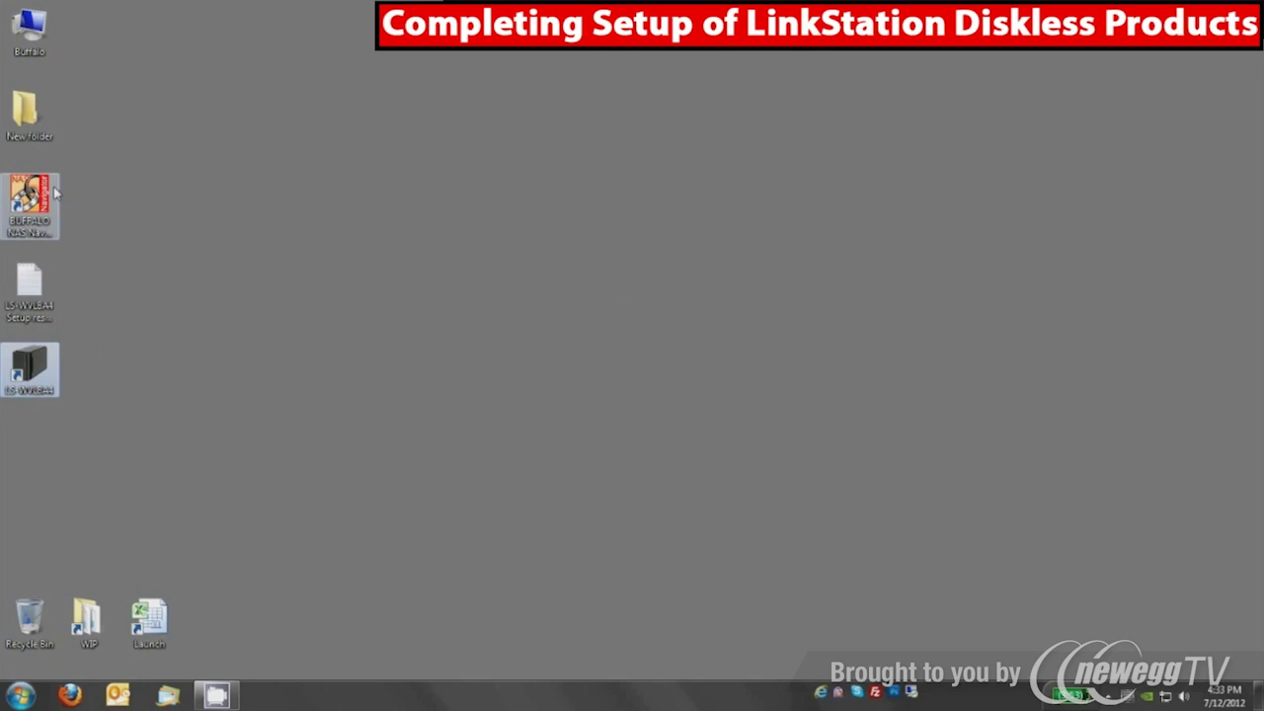
# Launch NAS Navigator, decline the unreachable device prompt, and open LS-WVL8A4's Web setting
pyautogui.doubleClick(57, 195)
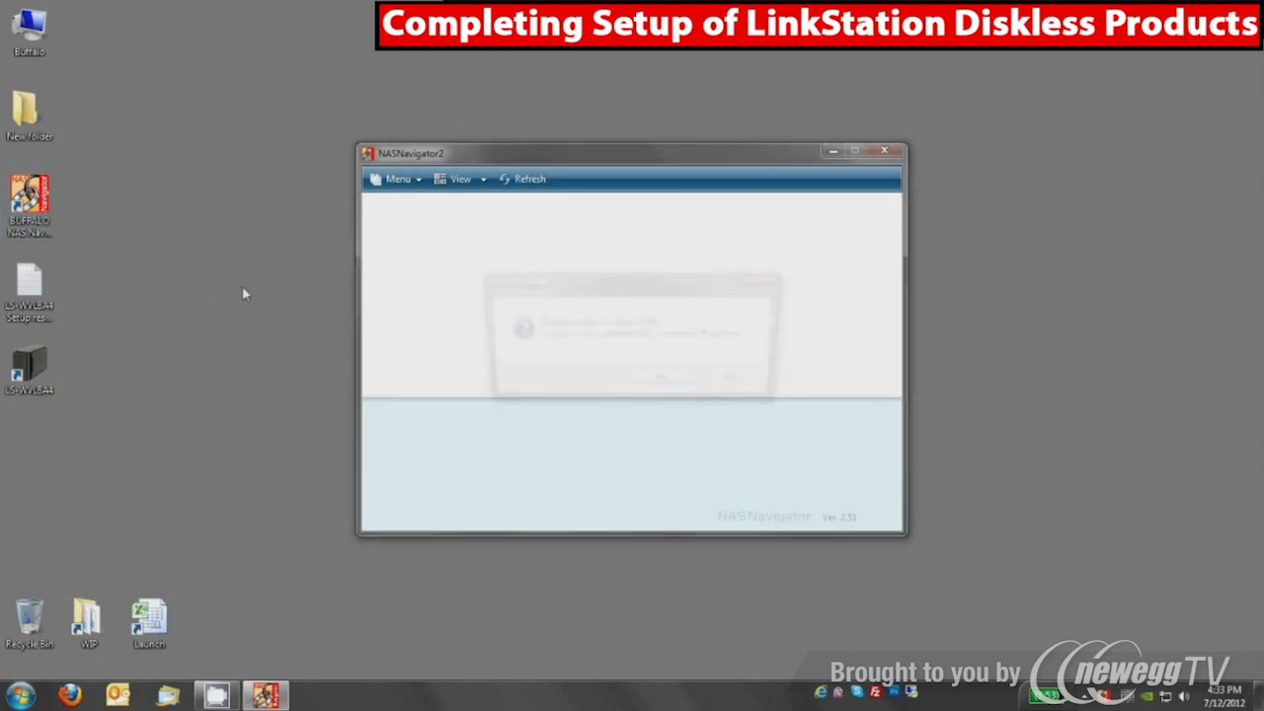
pyautogui.click(730, 385)
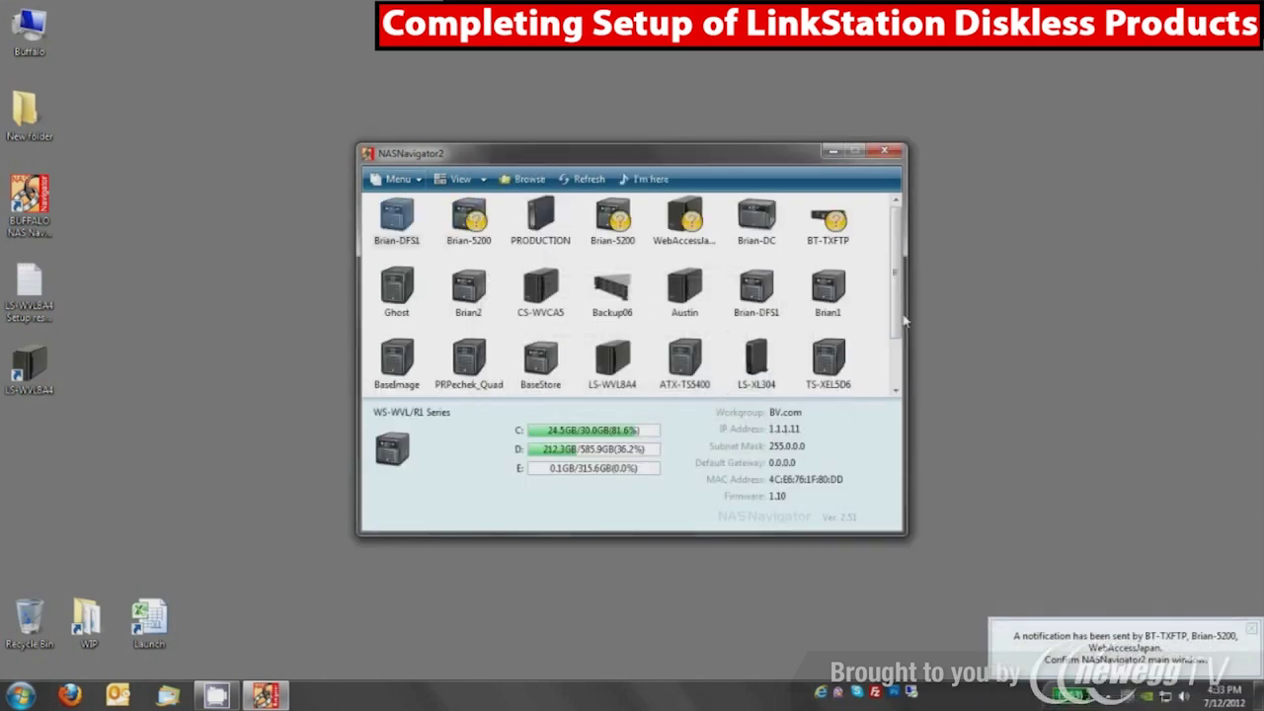
pyautogui.scroll(-2, 612, 331)
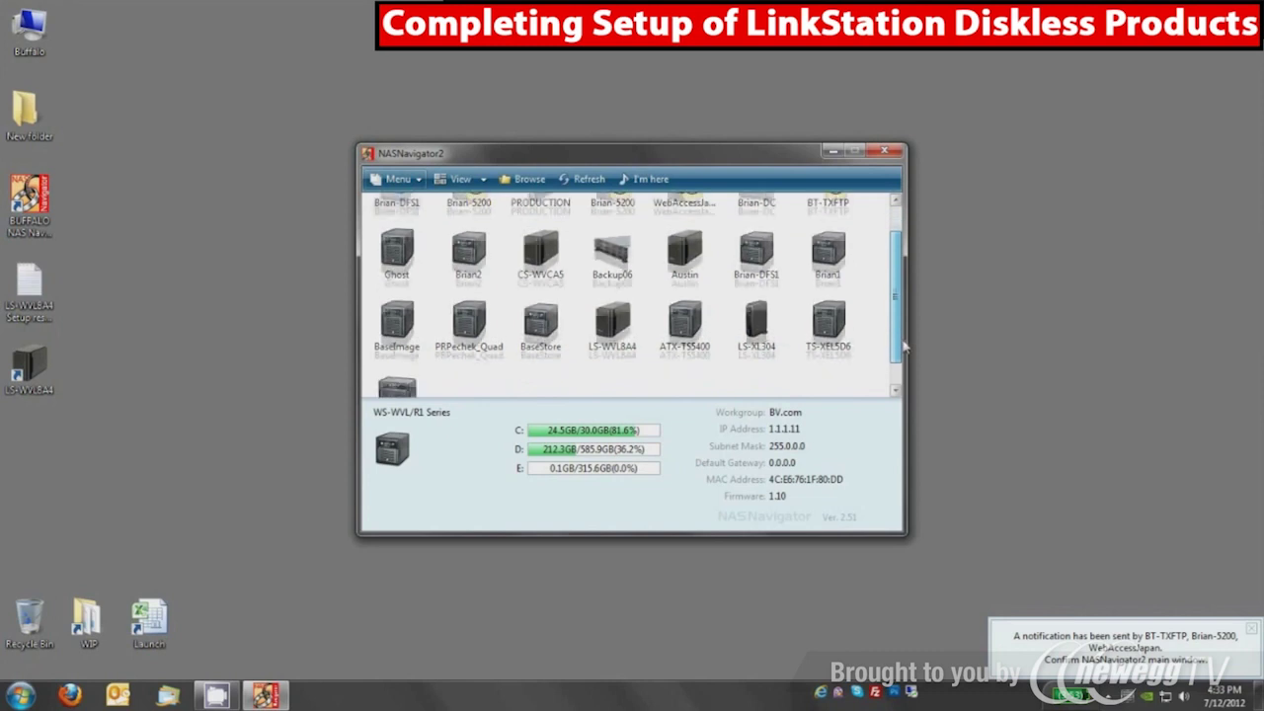
pyautogui.click(612, 325)
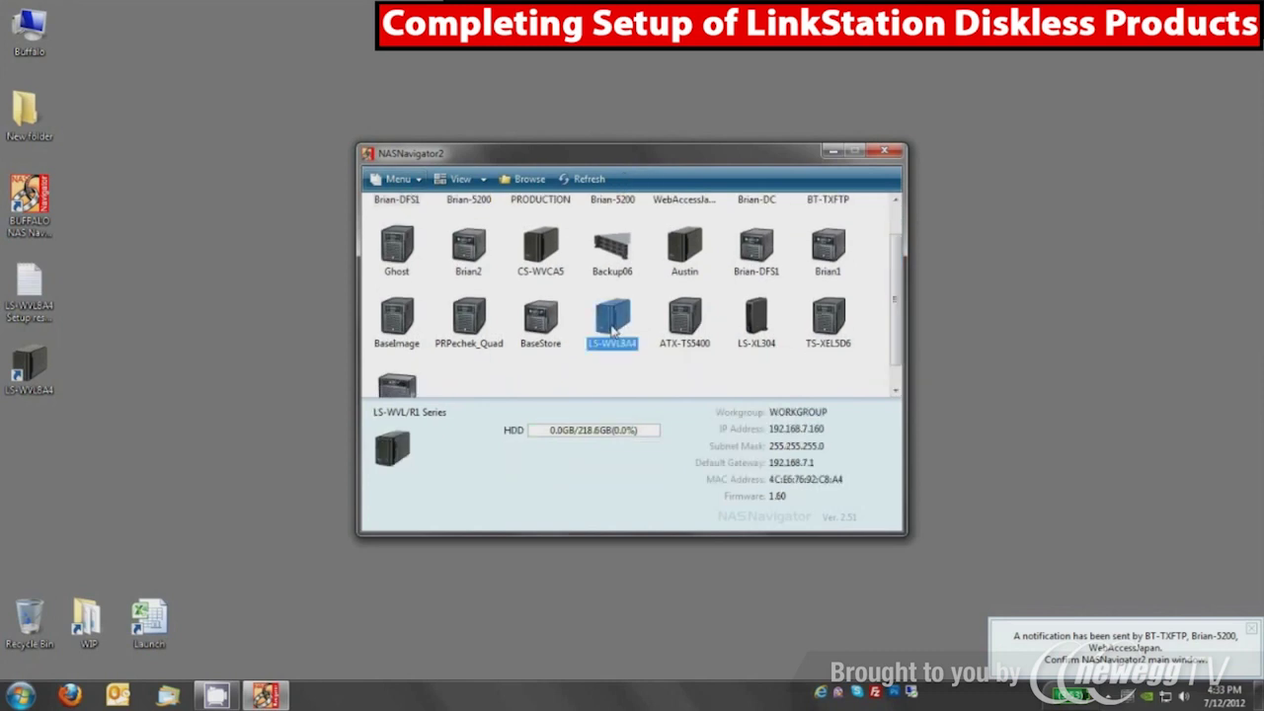
pyautogui.rightClick(614, 330)
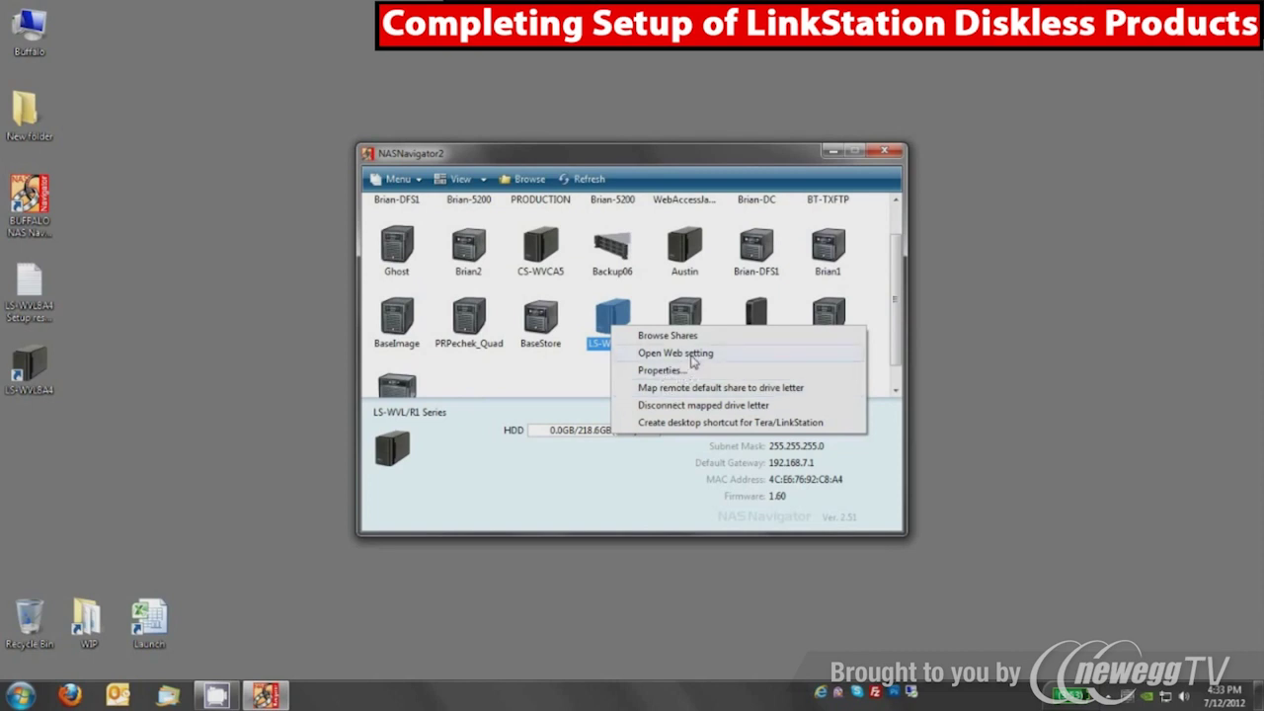
pyautogui.click(654, 355)
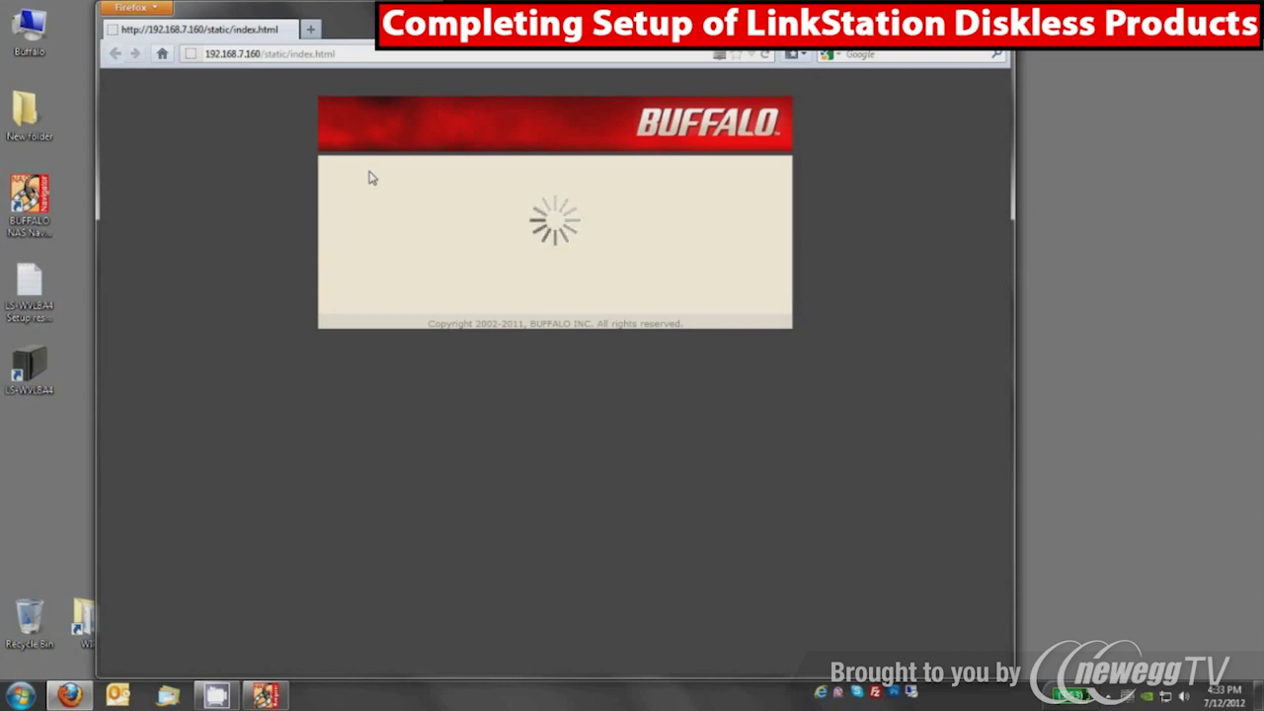
# Log in to the web admin as admin with the account password
pyautogui.write('admin')
pyautogui.press('Tab')
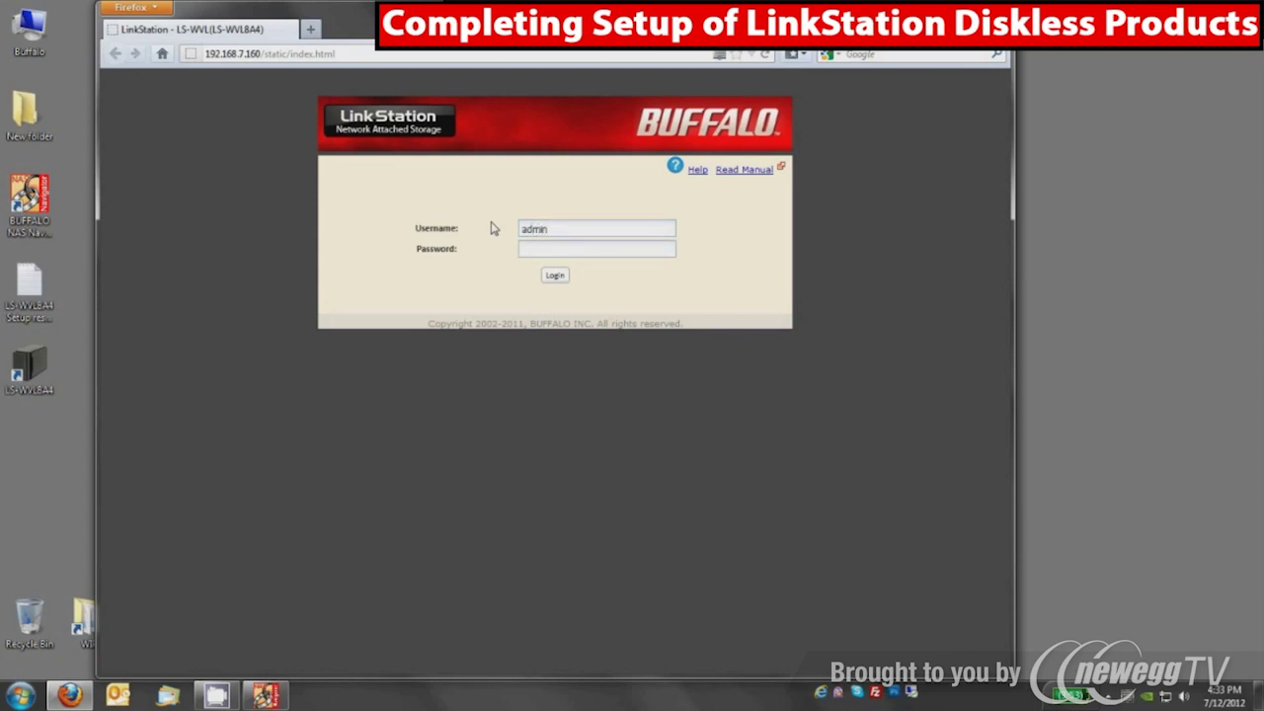
pyautogui.write('password')
pyautogui.press('Return')
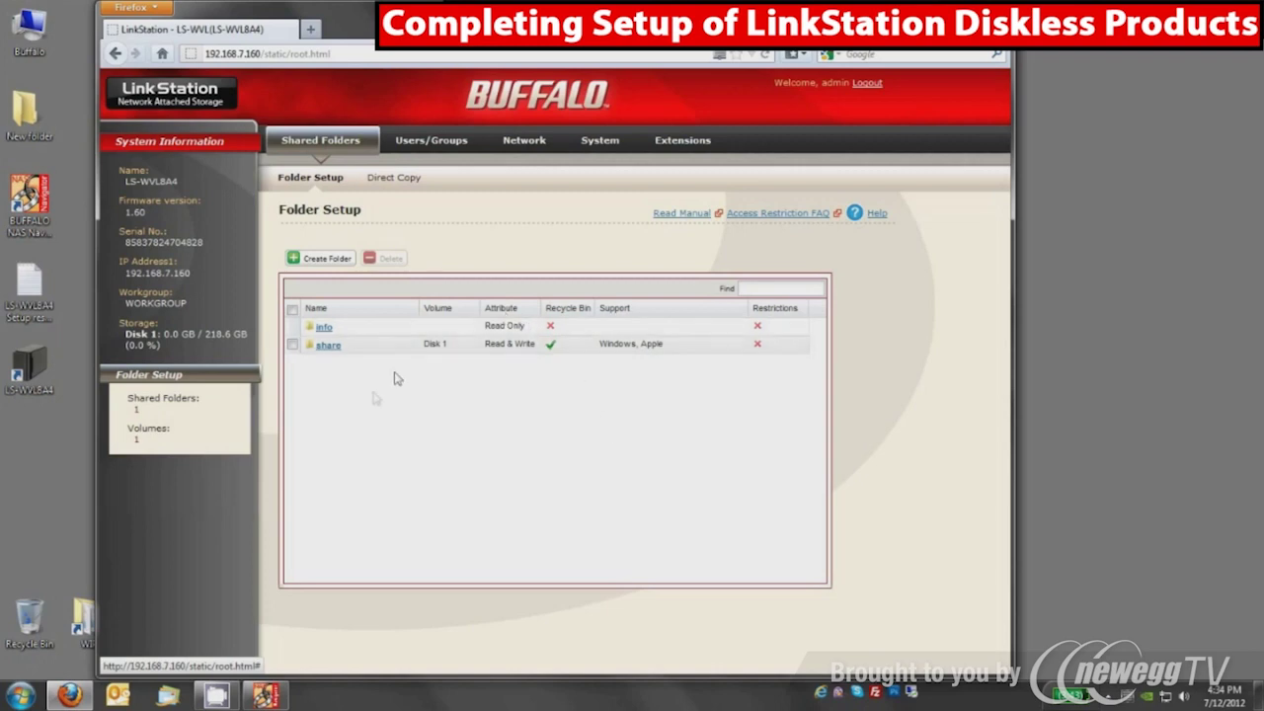
# Open and close the LS-WVL8A4 desktop shortcut, then view the System settings page
pyautogui.doubleClick(31, 364)
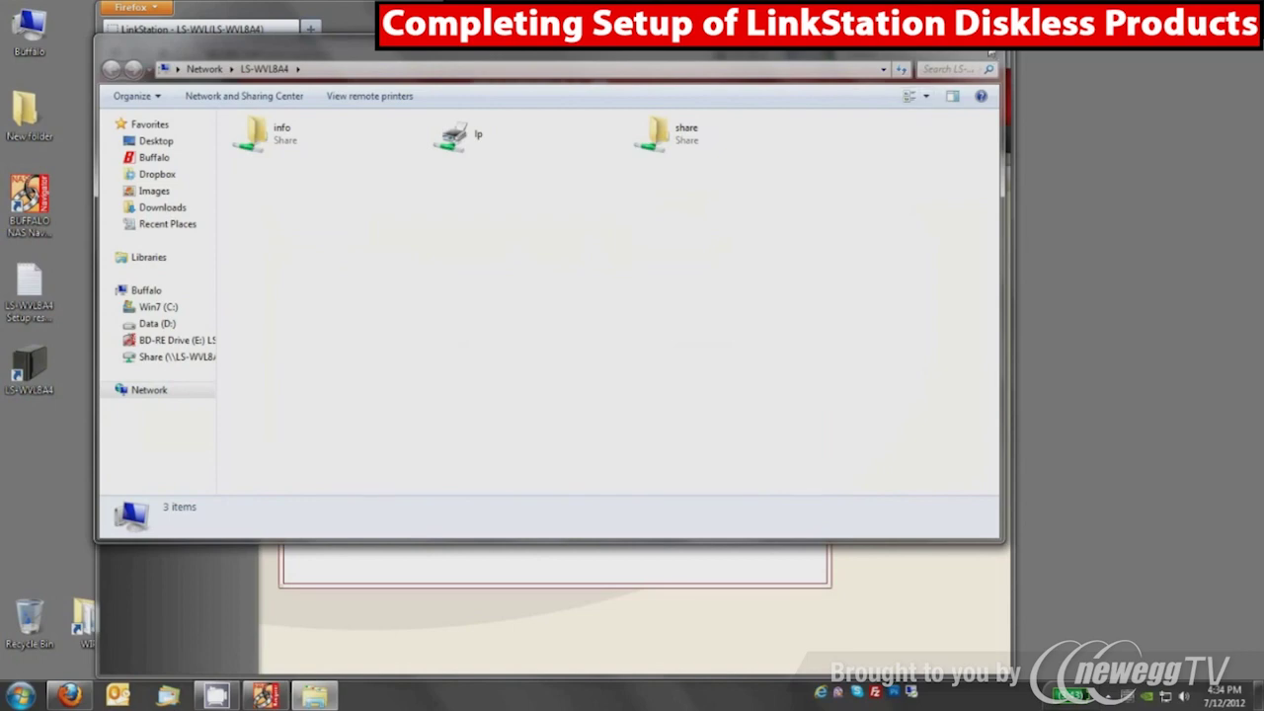
pyautogui.click(990, 53)
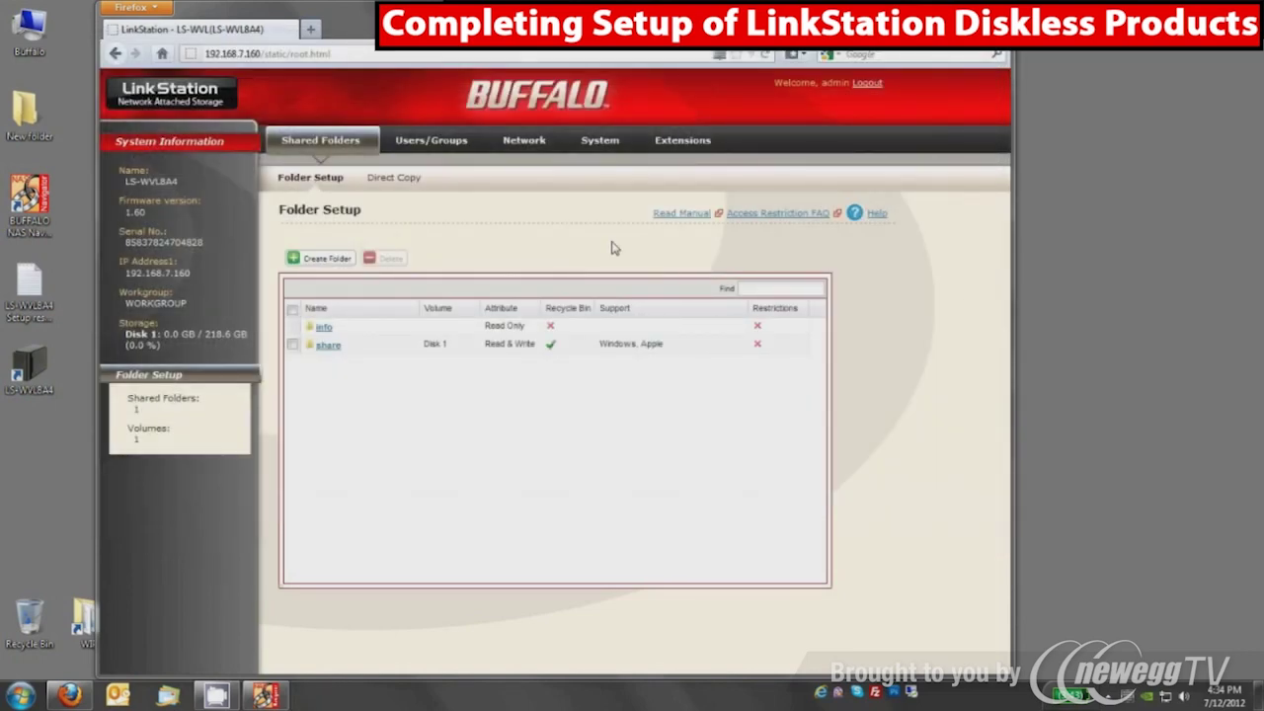
pyautogui.click(588, 146)
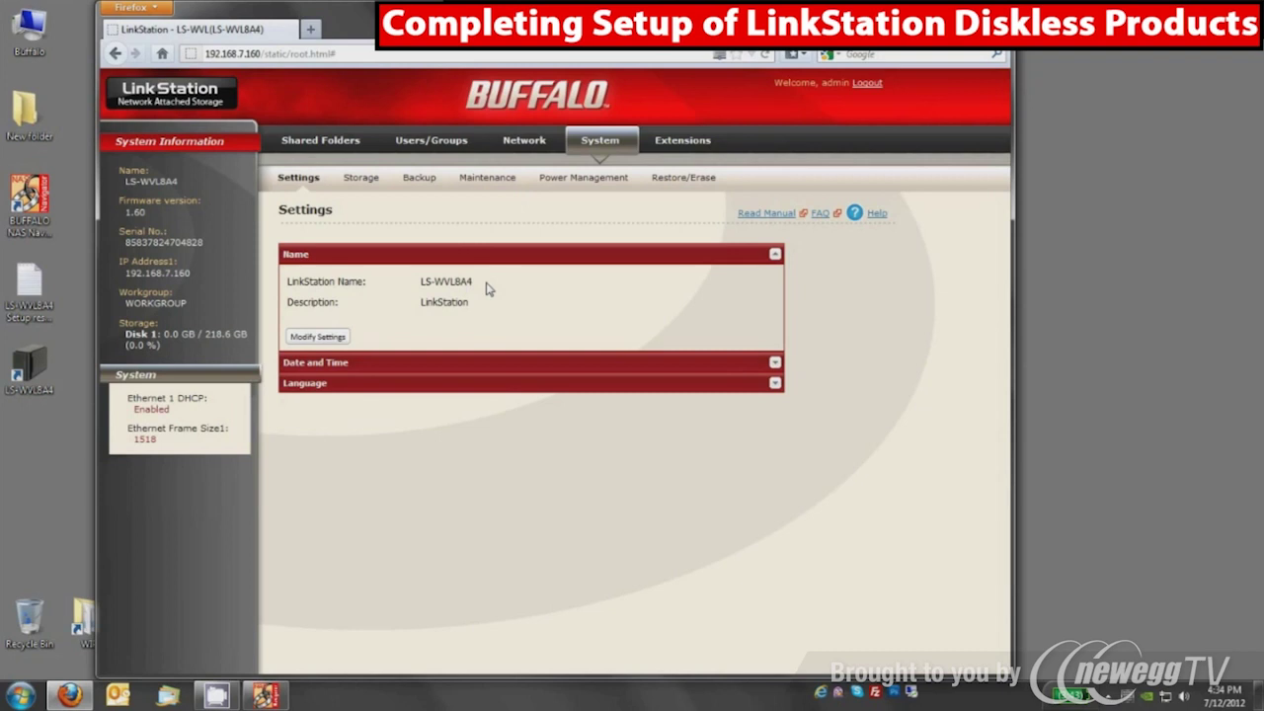
# Check Storage (Disk 1 normal, Disk 2 removed), then open Extensions for WebAccess
pyautogui.click(364, 180)
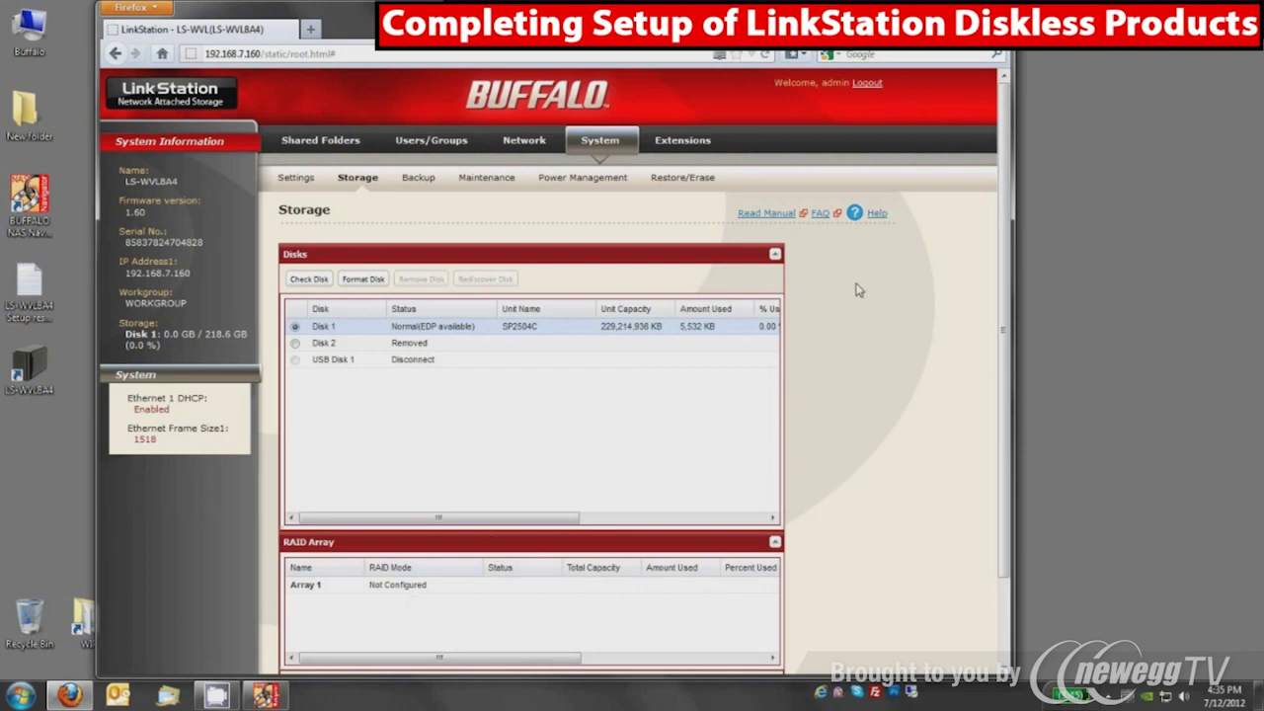
pyautogui.click(683, 146)
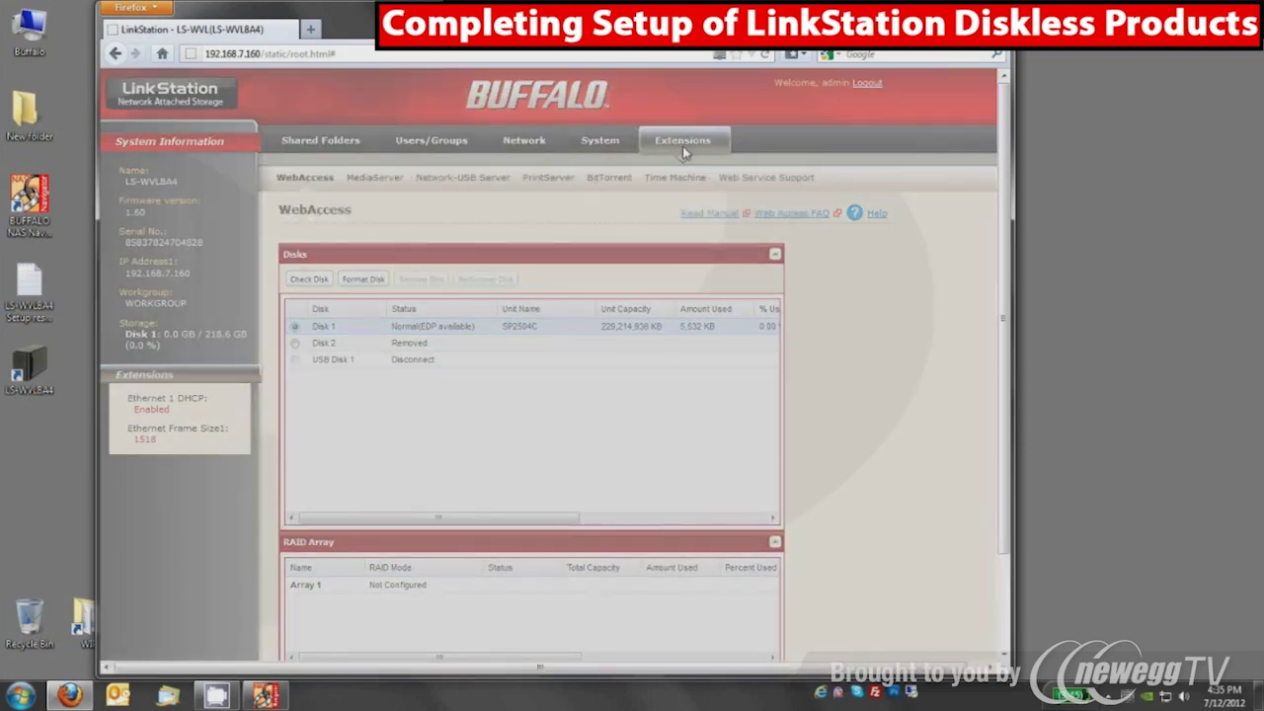